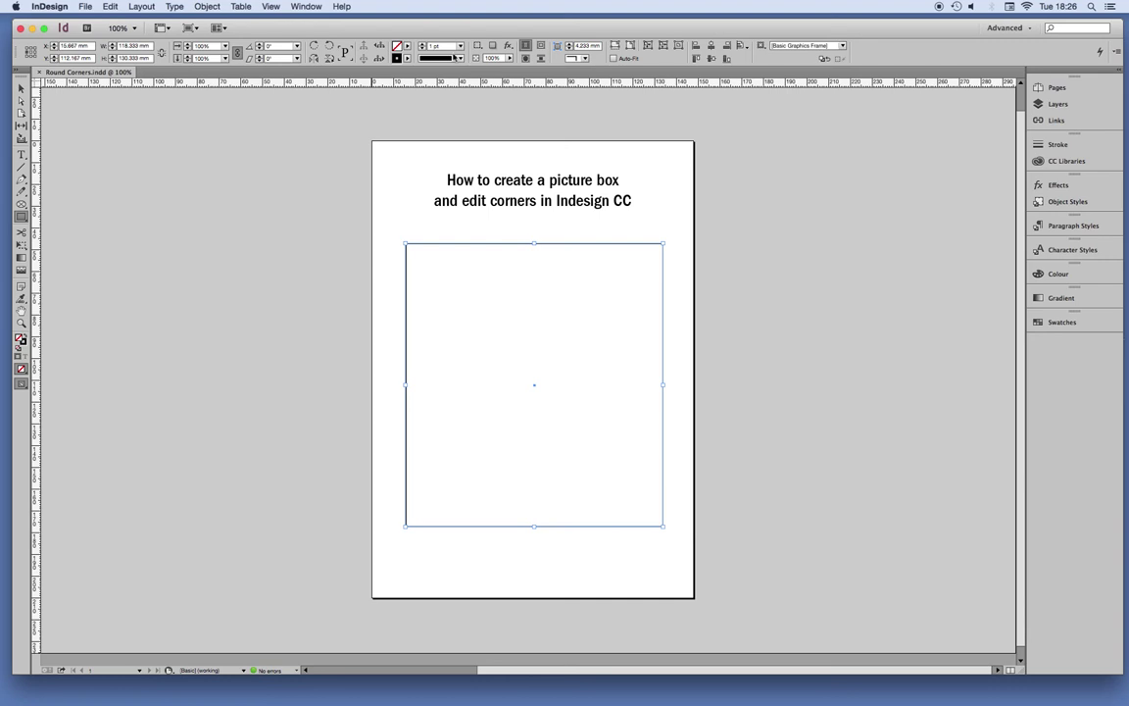
Step: Set the selected picture frame's stroke weight to 10 pt and deselect the frame
left_click(20, 87)
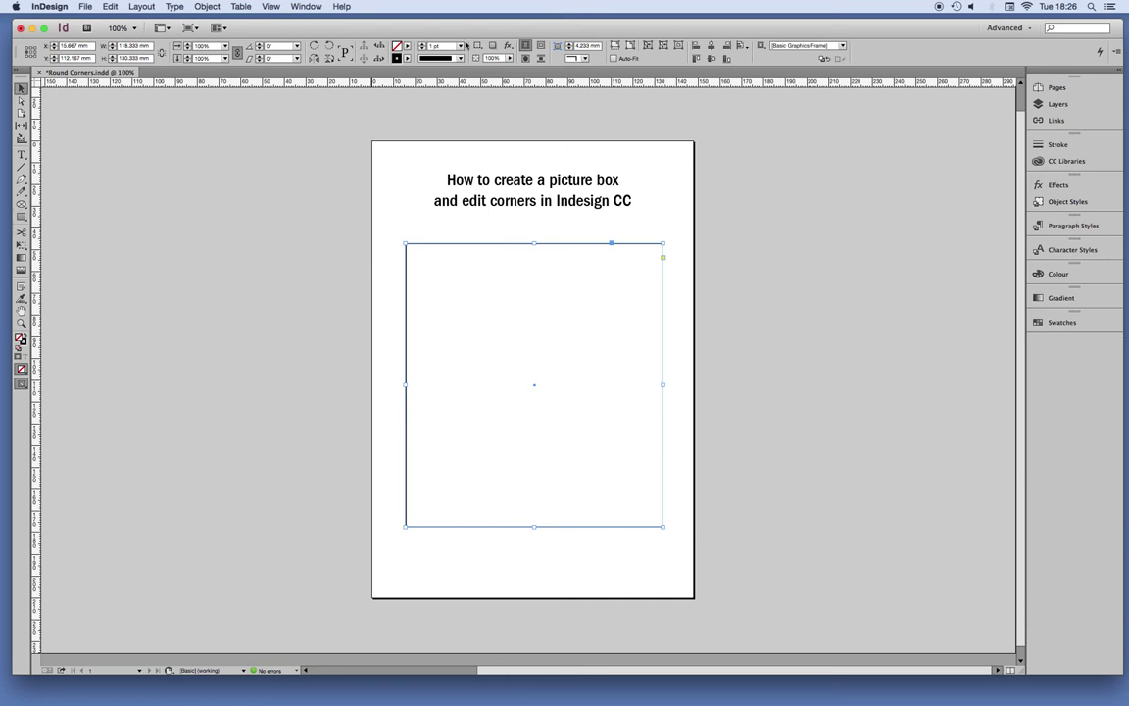
left_click(459, 46)
left_click(450, 212)
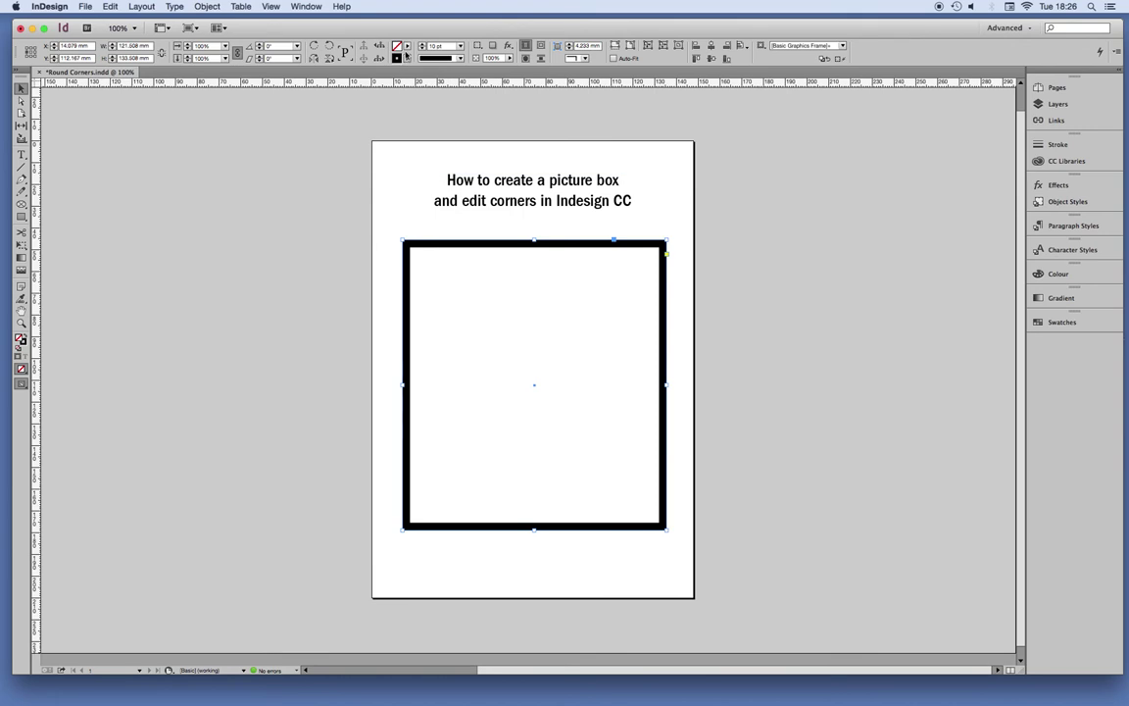
left_click(441, 226)
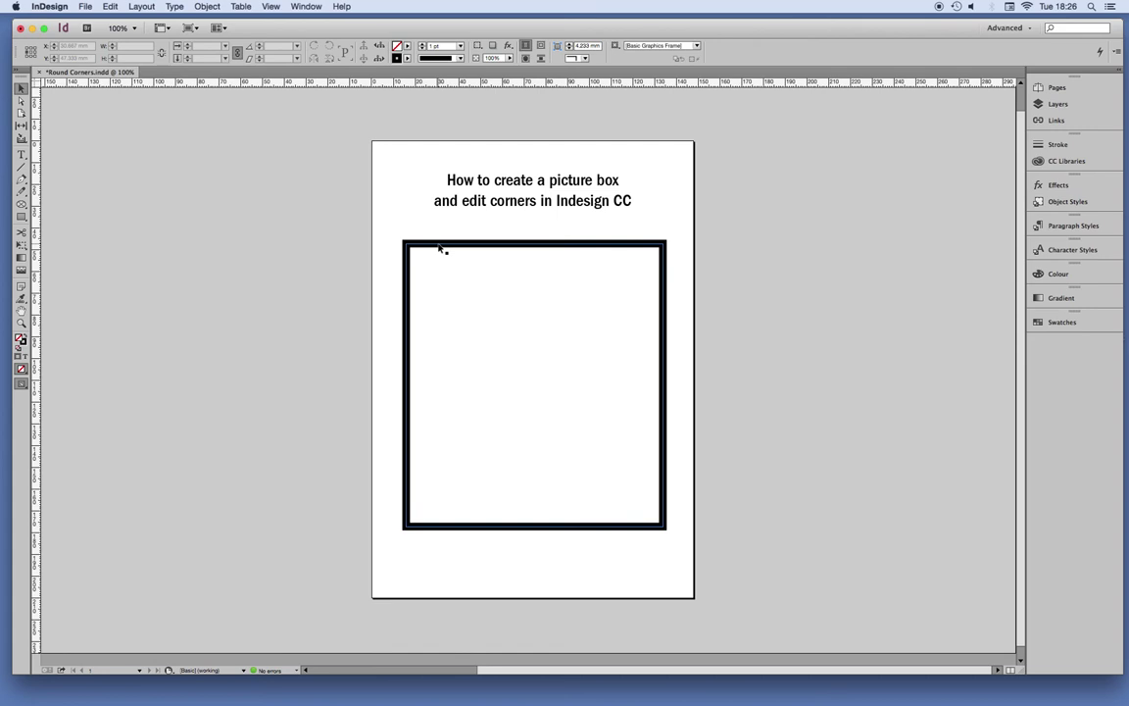
Step: Place the image 33110.jpg into the picture frame with import options shown, keeping the default image import settings
left_click(443, 247)
left_click(85, 6)
left_click(129, 169)
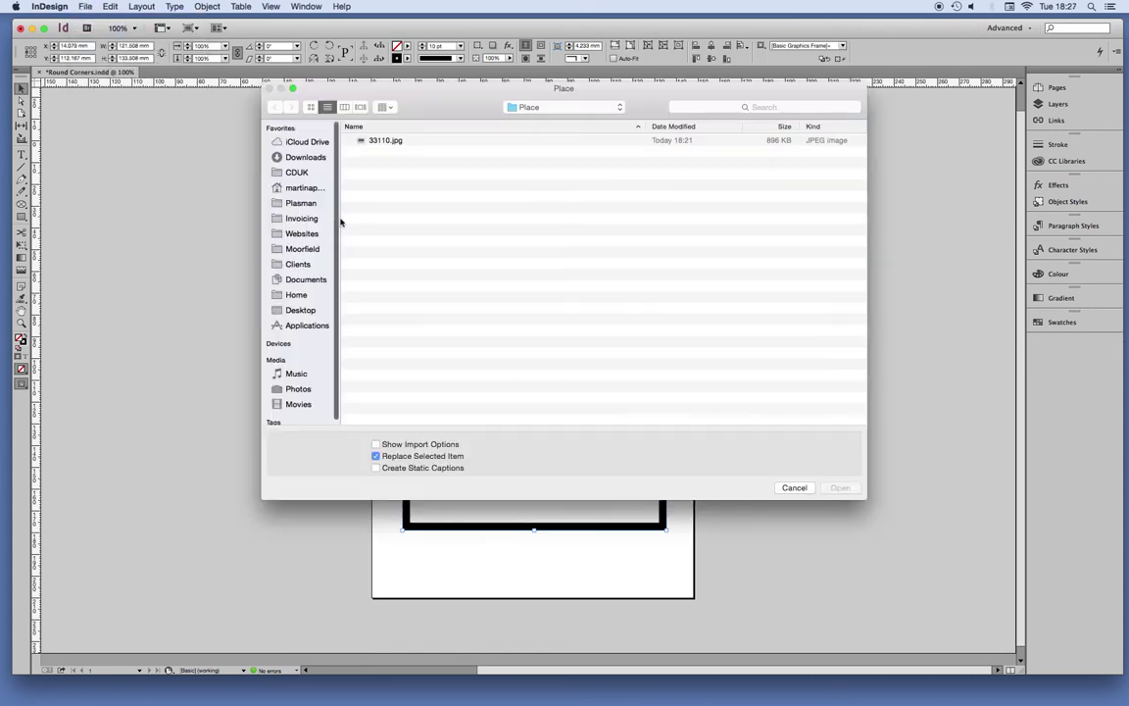
left_click_drag(315, 220, 250, 218)
left_click(307, 142)
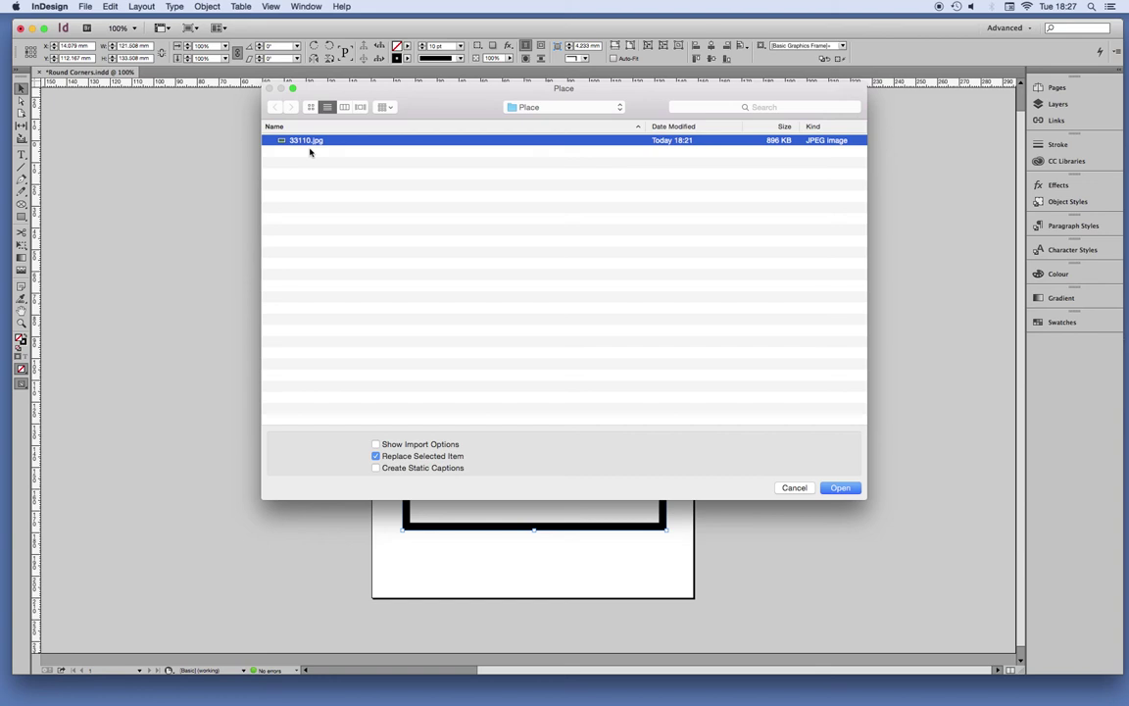
left_click(375, 444)
left_click(839, 487)
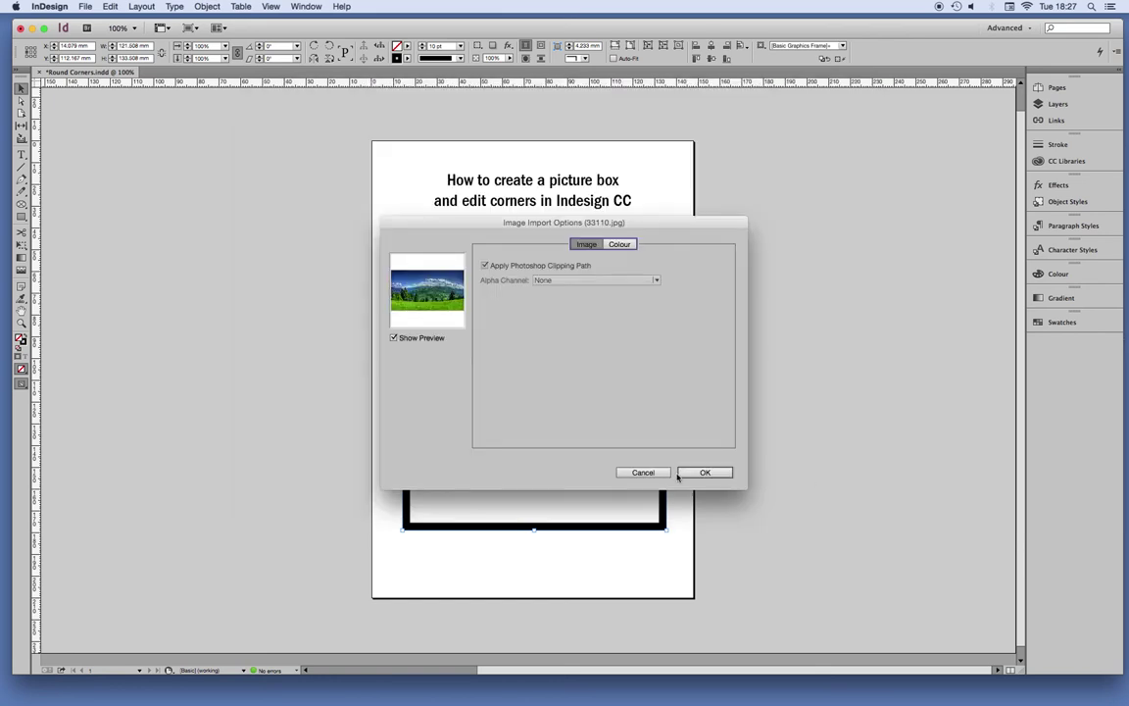
left_click(702, 474)
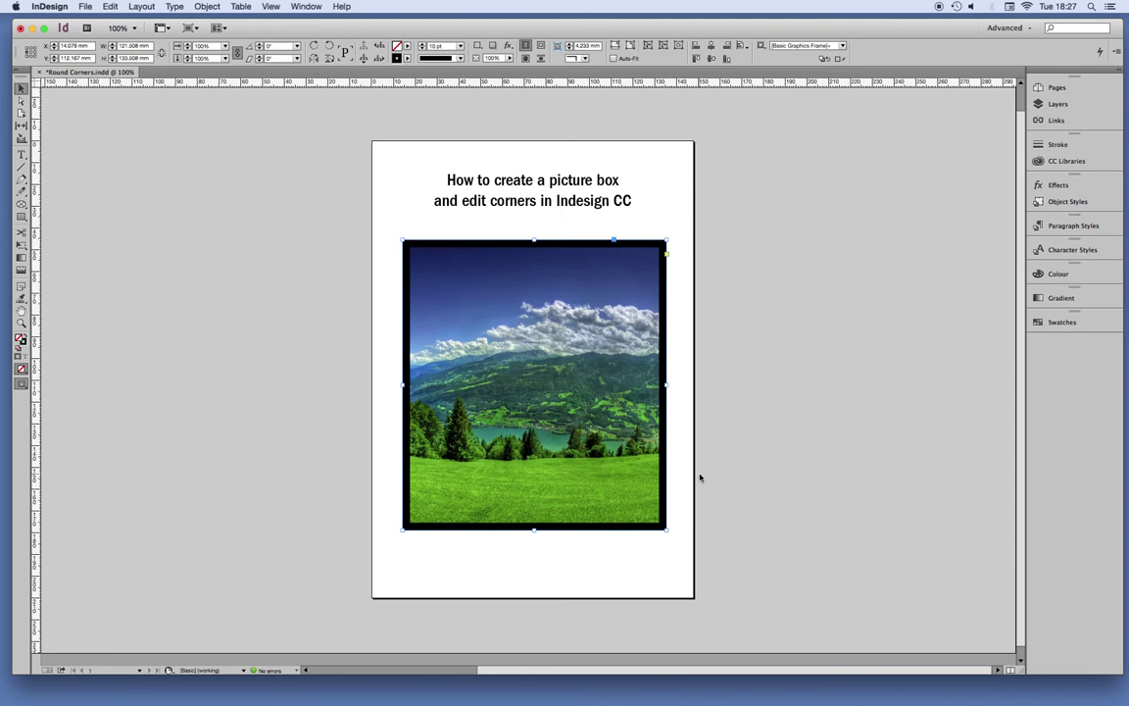
Step: Round all four corners of the picture frame interactively, trying about 19.3 mm and 31.3 mm before settling on 20 mm
left_click(666, 254)
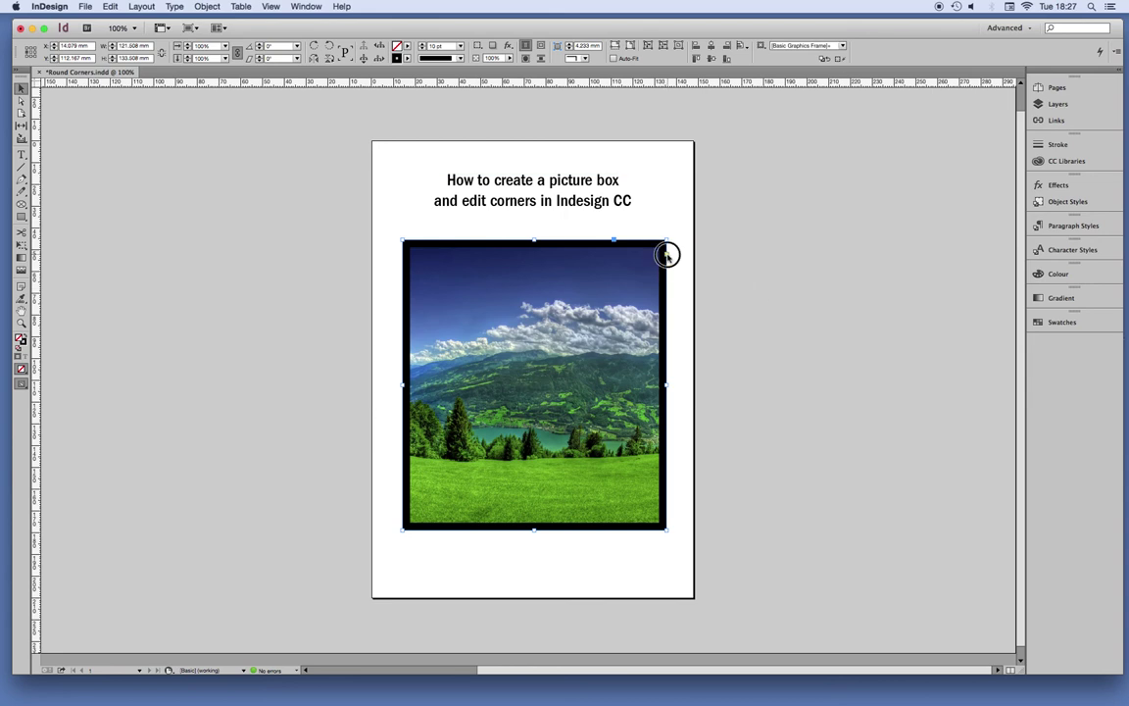
left_click(666, 256)
left_click_drag(667, 243, 622, 245)
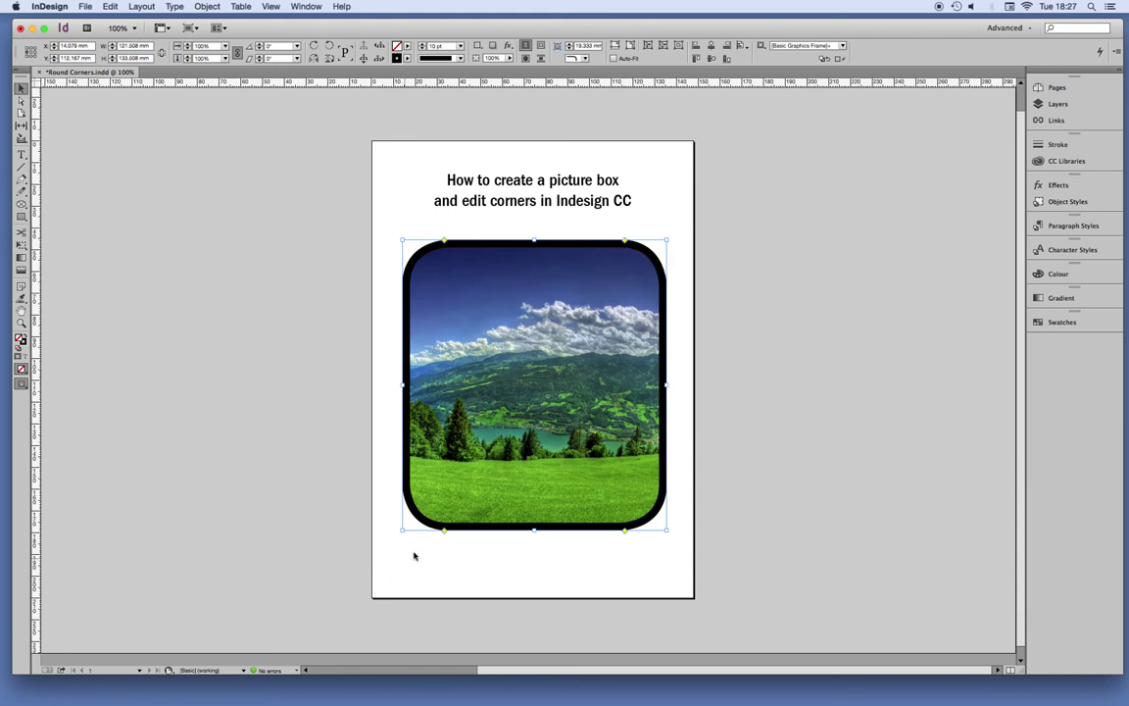
left_click_drag(445, 532, 475, 532)
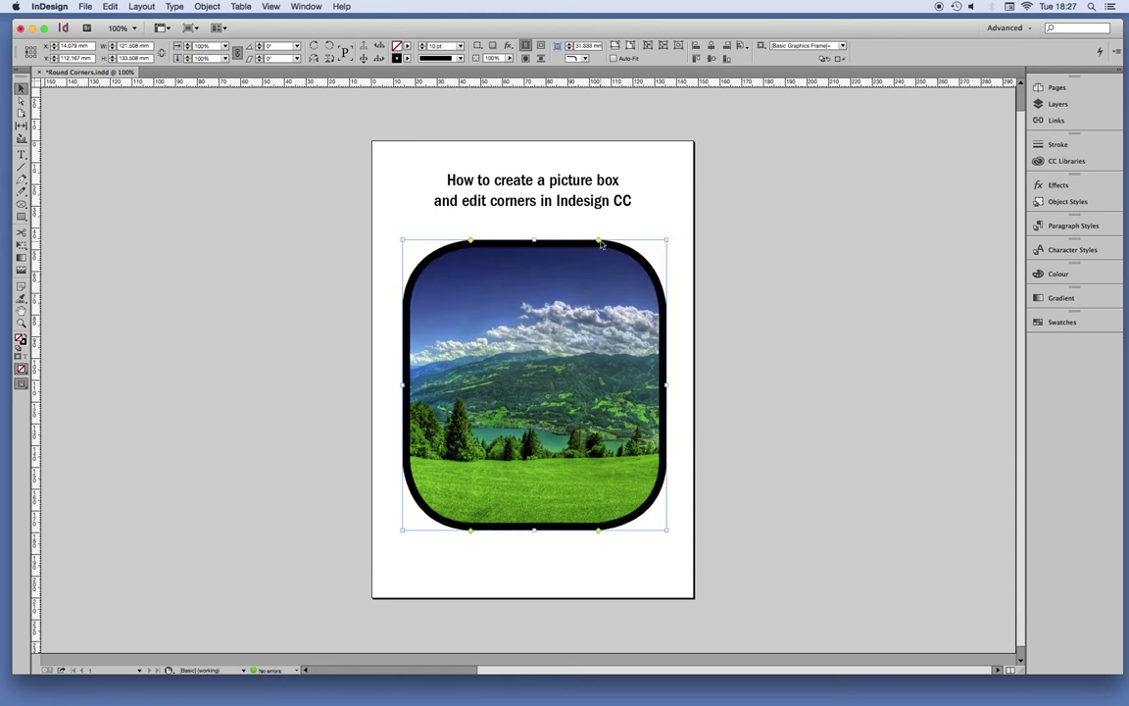
left_click_drag(606, 243, 625, 242)
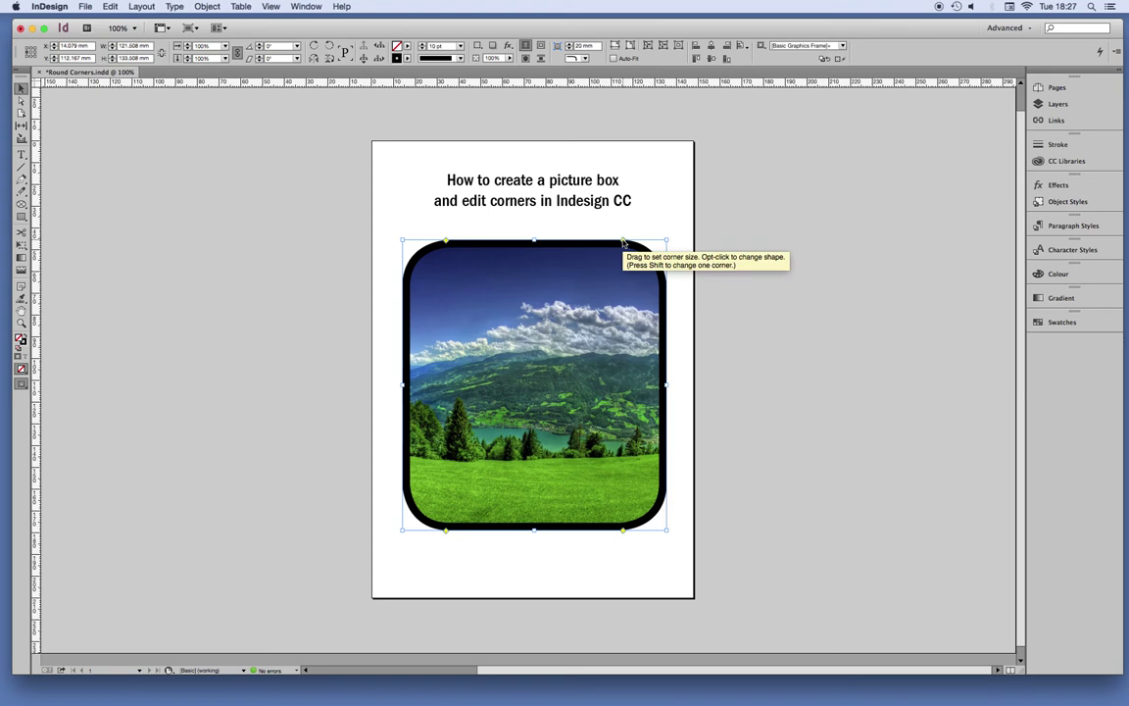
Step: Cycle the frame's corner shape through fancy, bevel and inset to inverse rounded
left_click(622, 242, "alt")
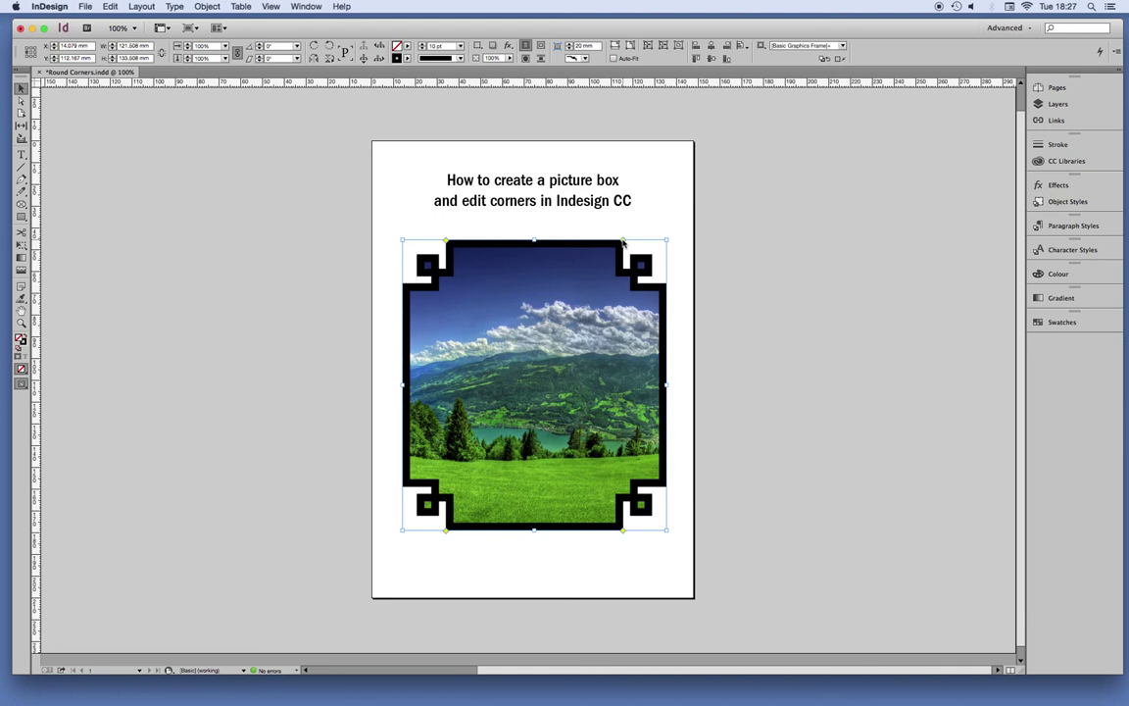
left_click(623, 242, "alt")
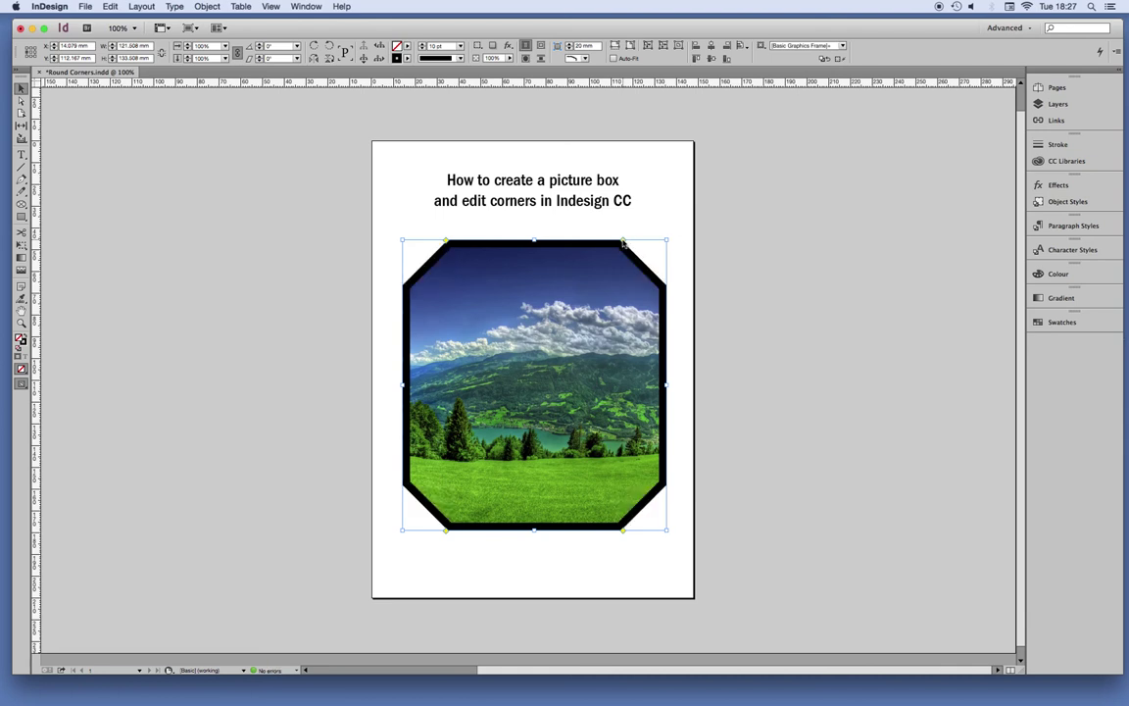
left_click(623, 242, "alt")
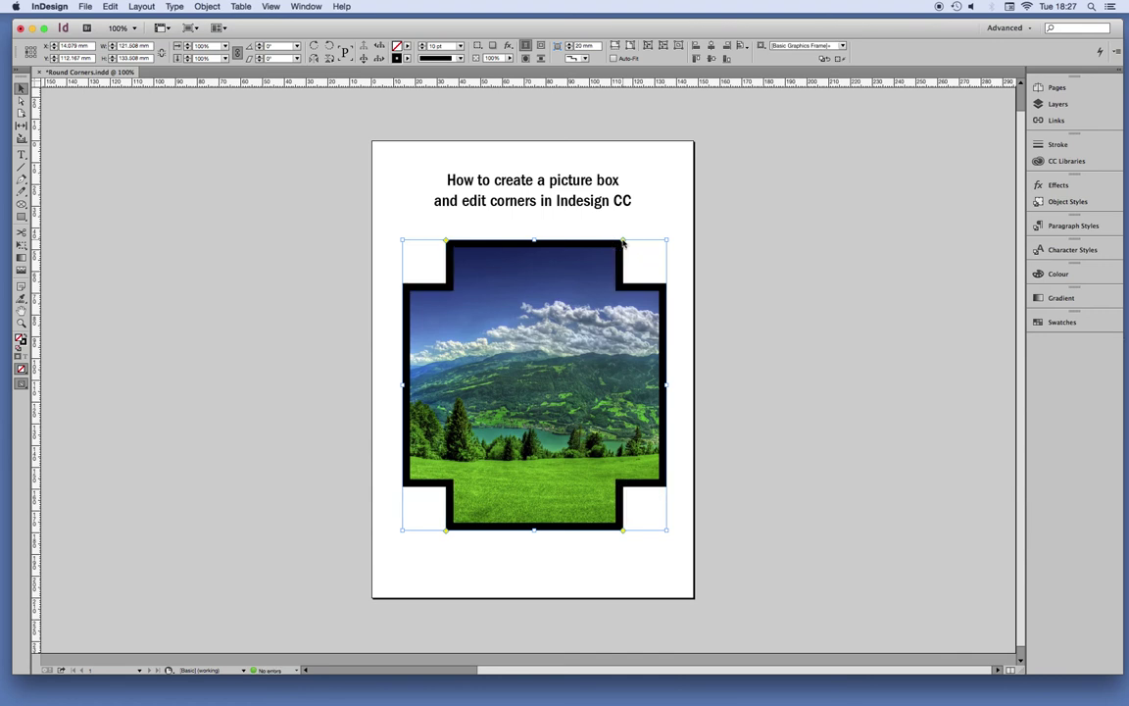
left_click(622, 242, "alt")
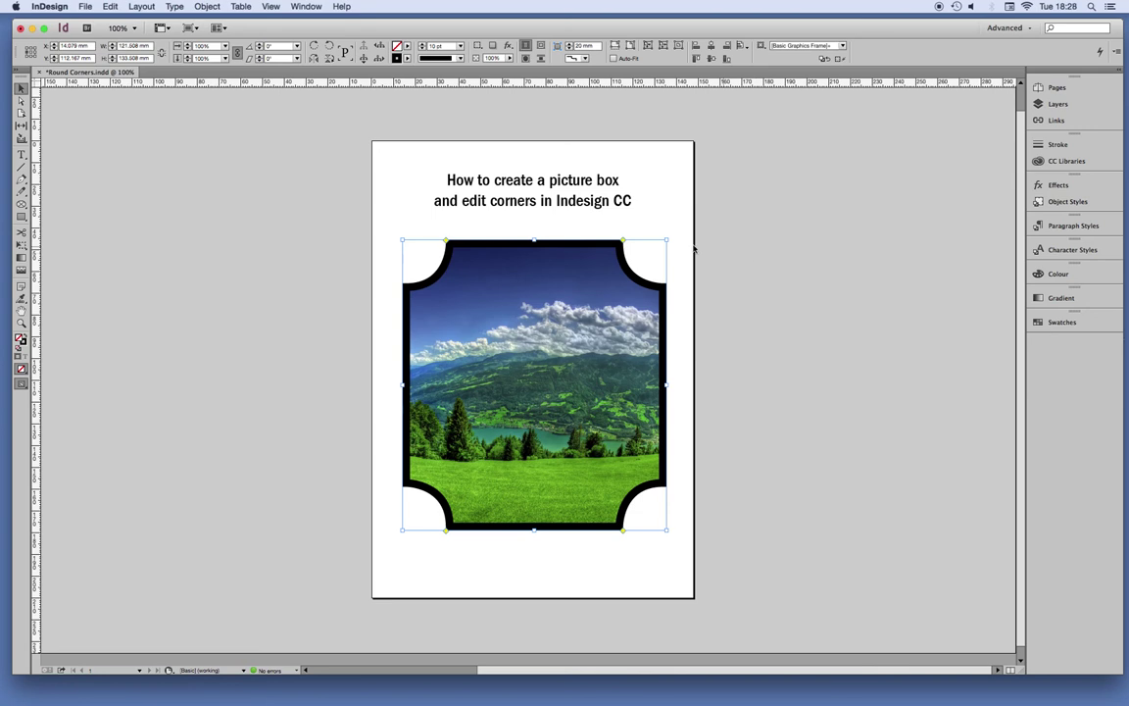
Step: Resize the four inverse rounded corners together to about 9 mm, 22.3 mm, 11.7 mm and finally 20.7 mm
left_click(625, 241)
left_click_drag(624, 241, 646, 244)
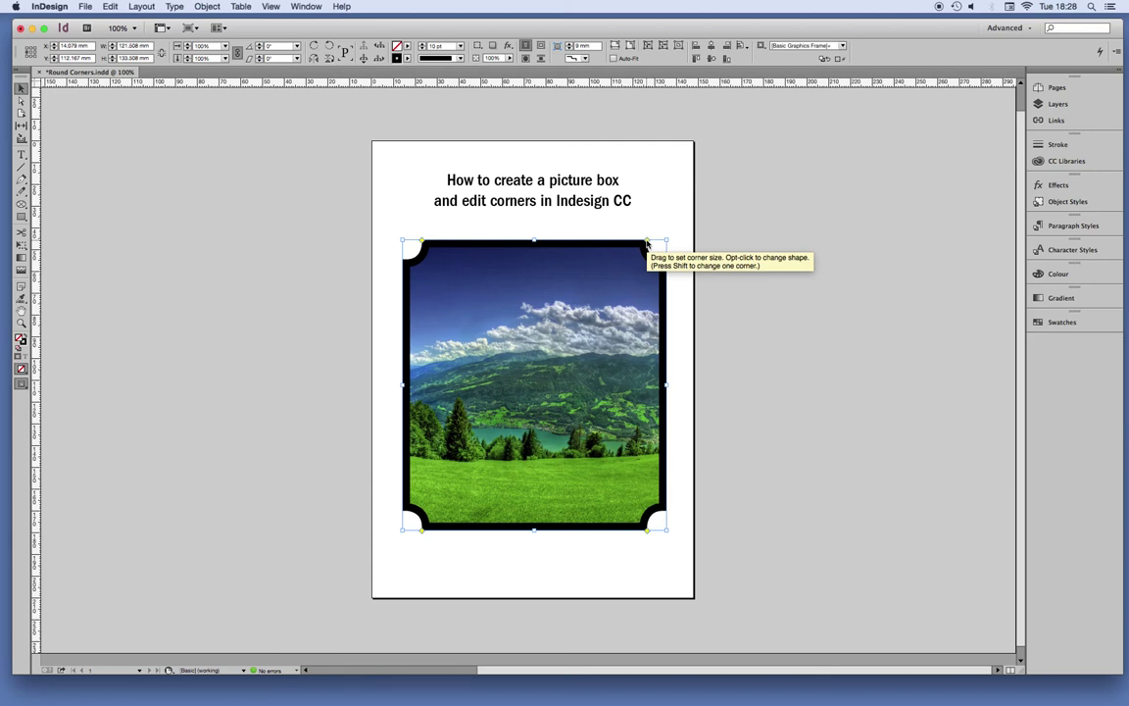
left_click(645, 241)
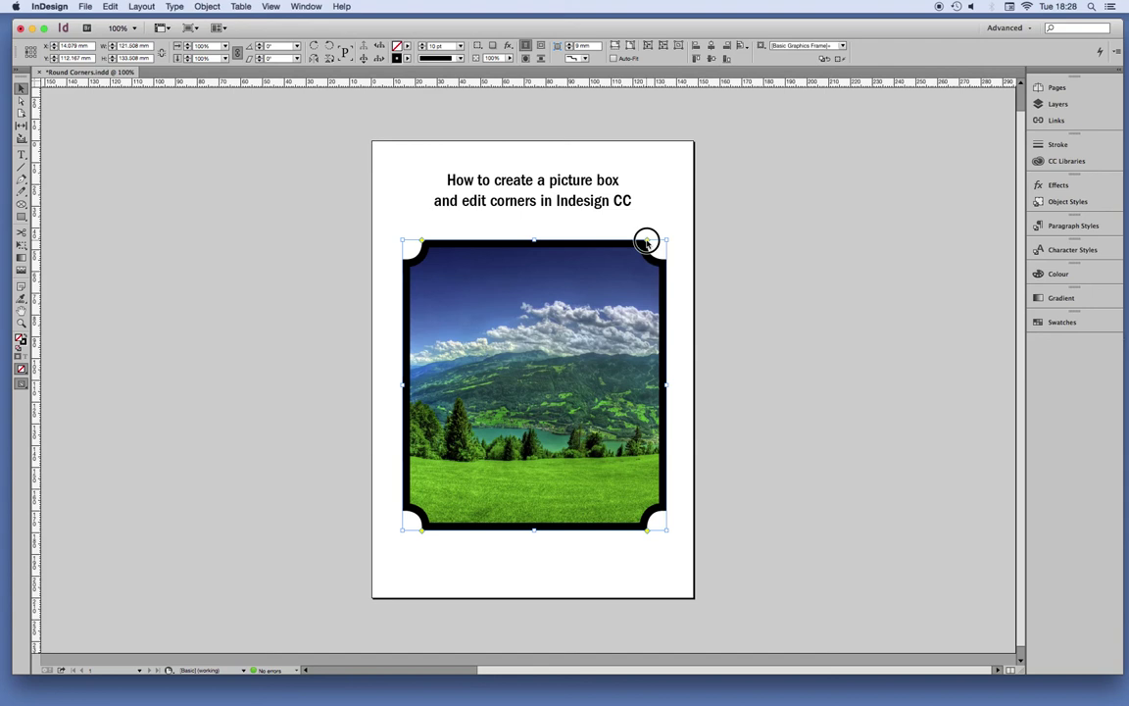
left_click(644, 241)
left_click_drag(644, 241, 616, 244)
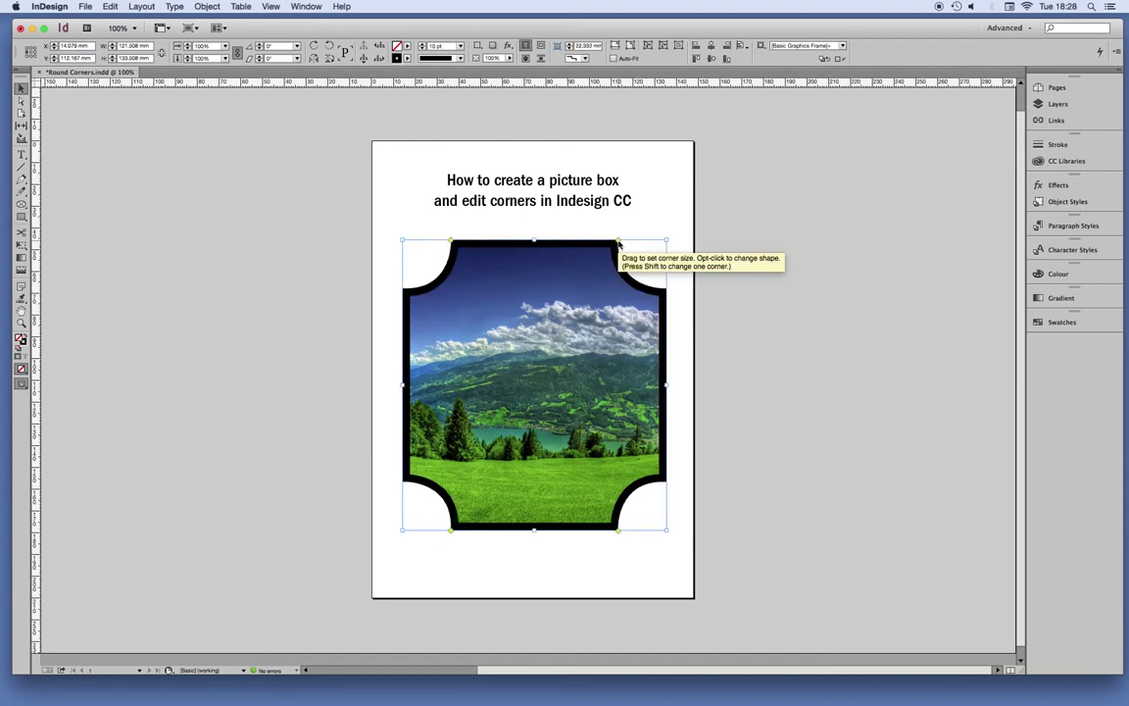
left_click(619, 241)
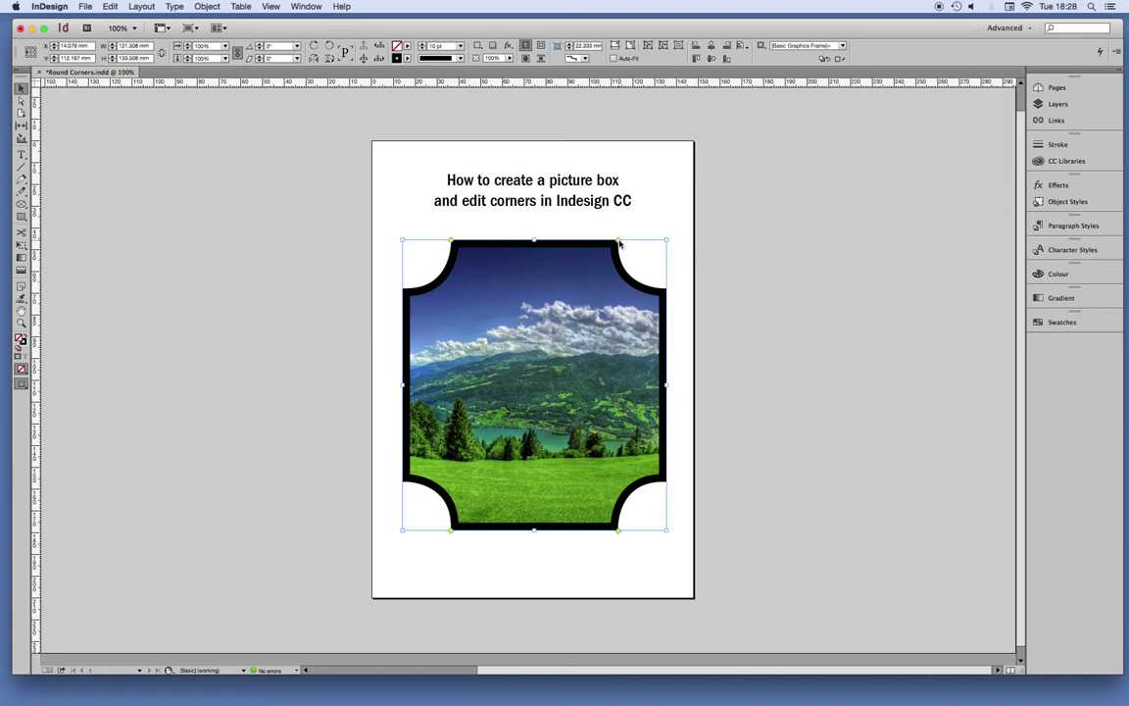
left_click_drag(620, 533, 643, 533)
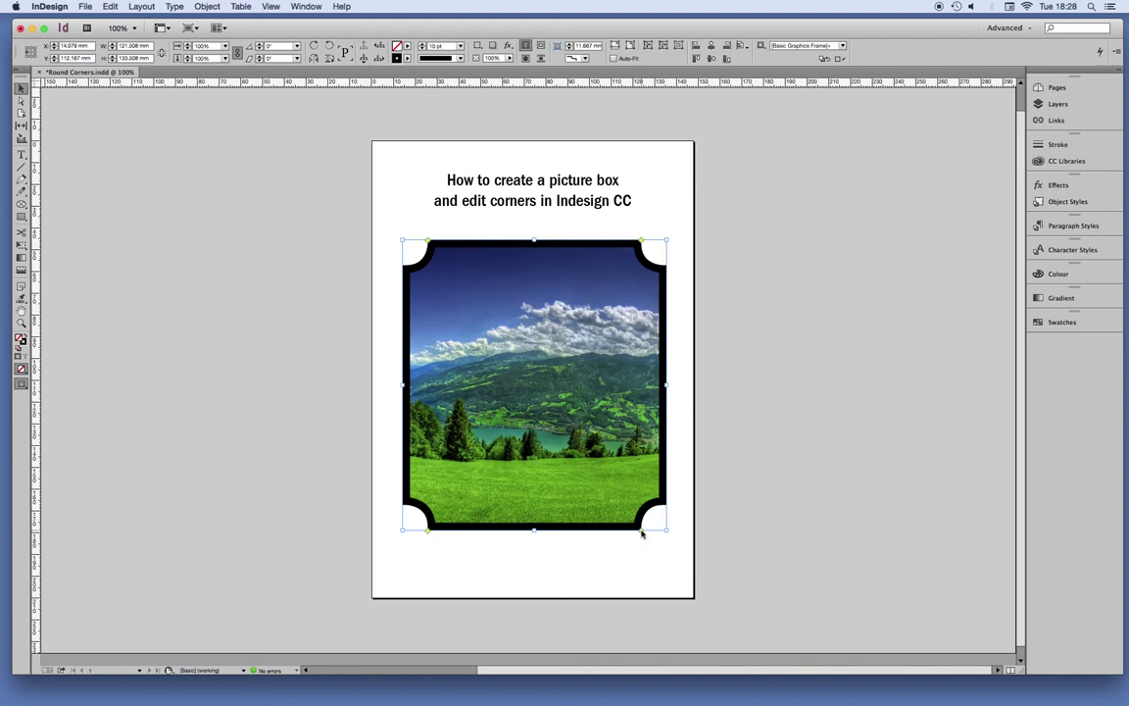
left_click_drag(642, 533, 620, 534)
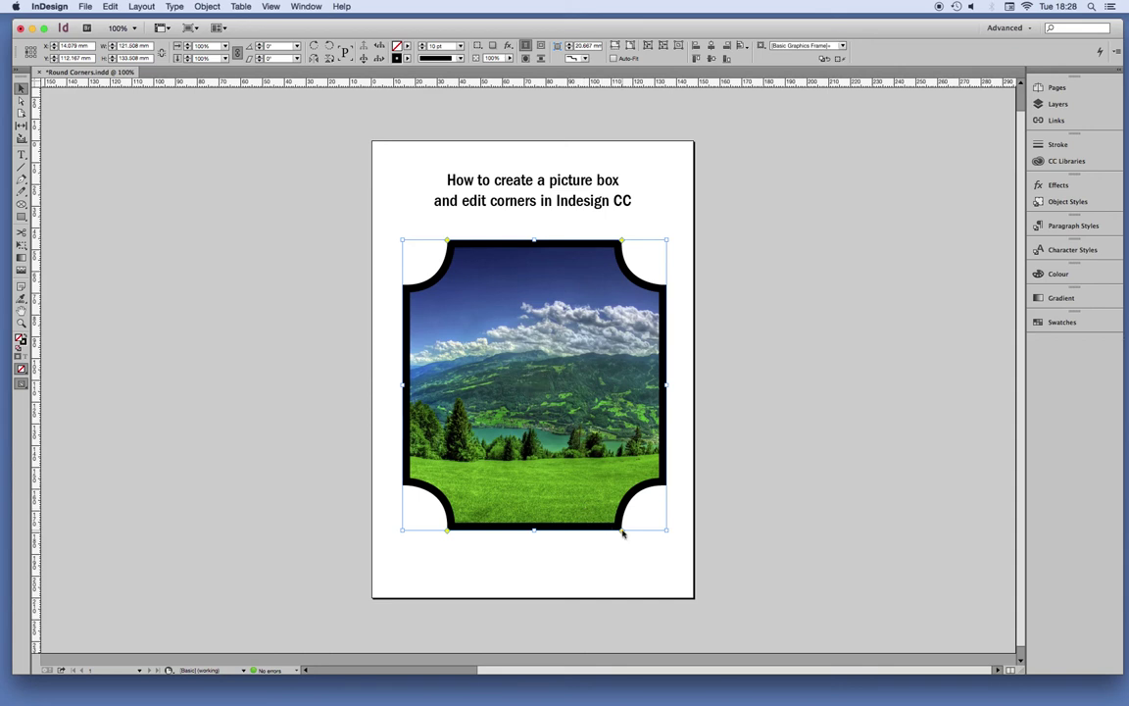
Step: Remove the inverse rounded corners and round all four frame corners to about 13.3 mm
key("super+z")
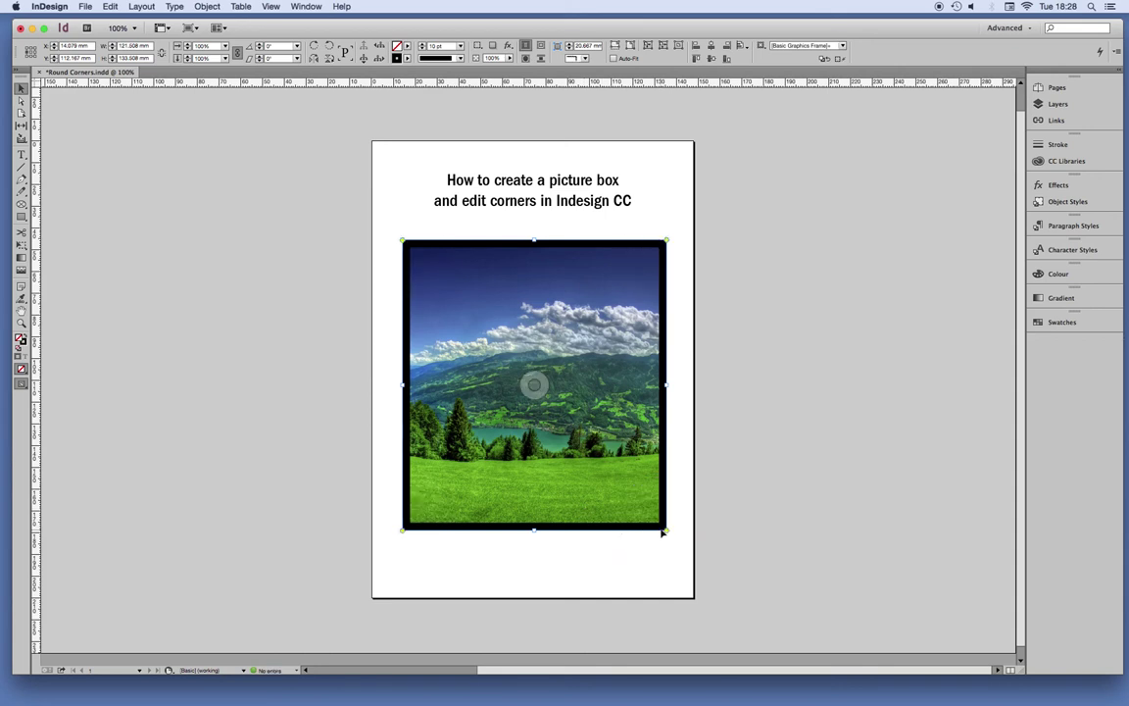
left_click_drag(668, 534, 636, 529)
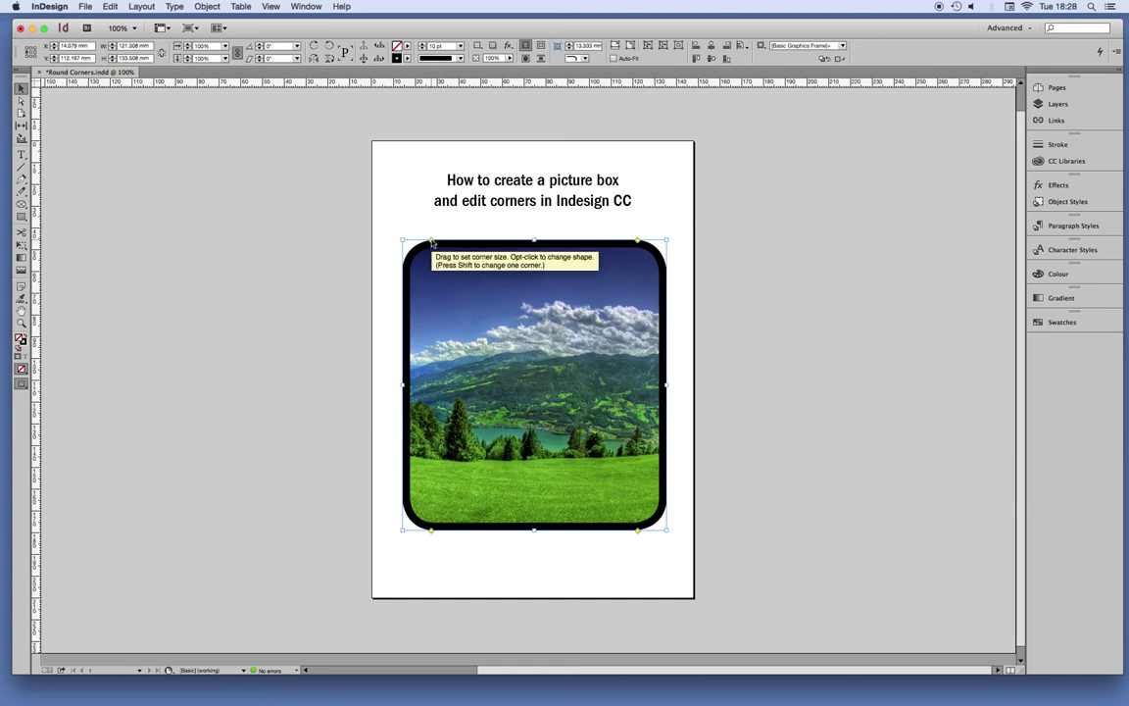
Step: Resize the frame's rounded corners individually to about 28 mm top-left and bottom-left, 60 mm top-right and 7 mm bottom-right
left_click_drag(432, 242, 514, 246)
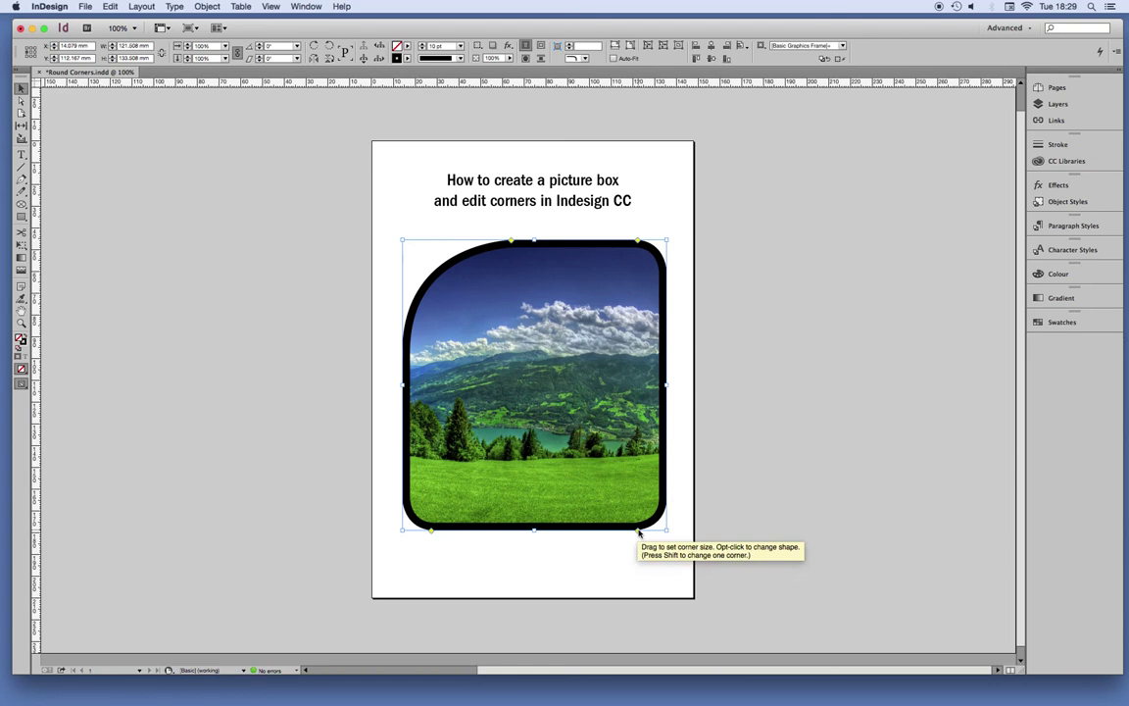
mouse_move(640, 530)
left_mouse_down()
mouse_move(604, 531)
mouse_move(651, 534)
left_mouse_up()
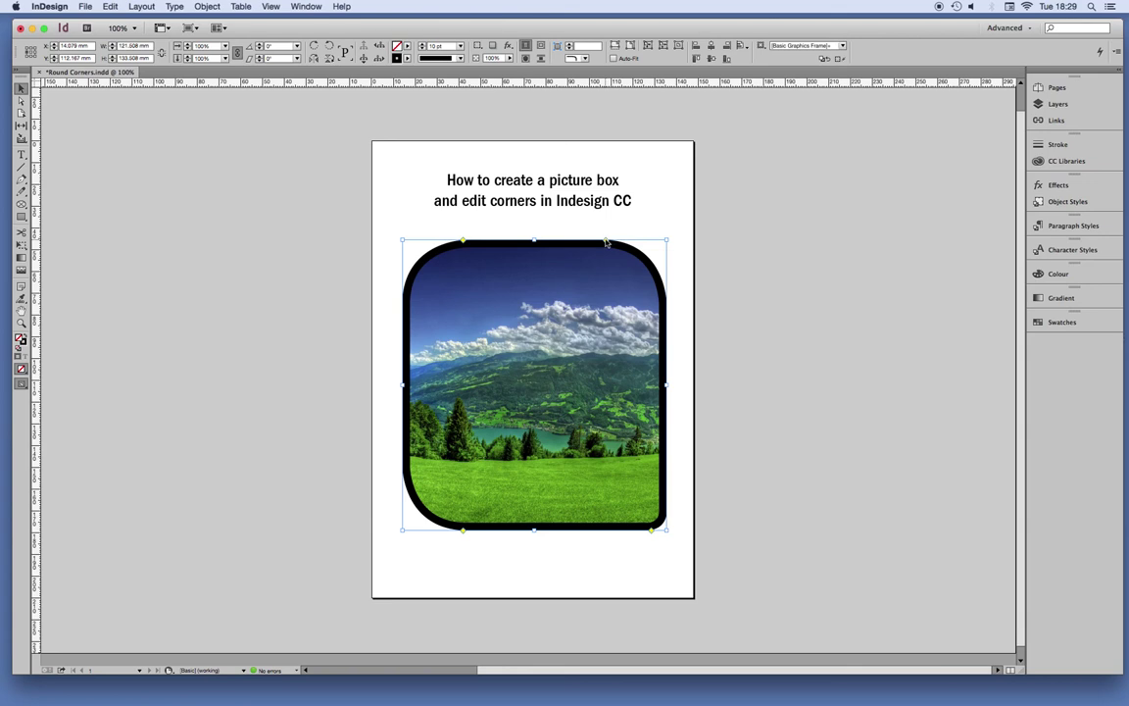
left_click_drag(607, 243, 521, 246)
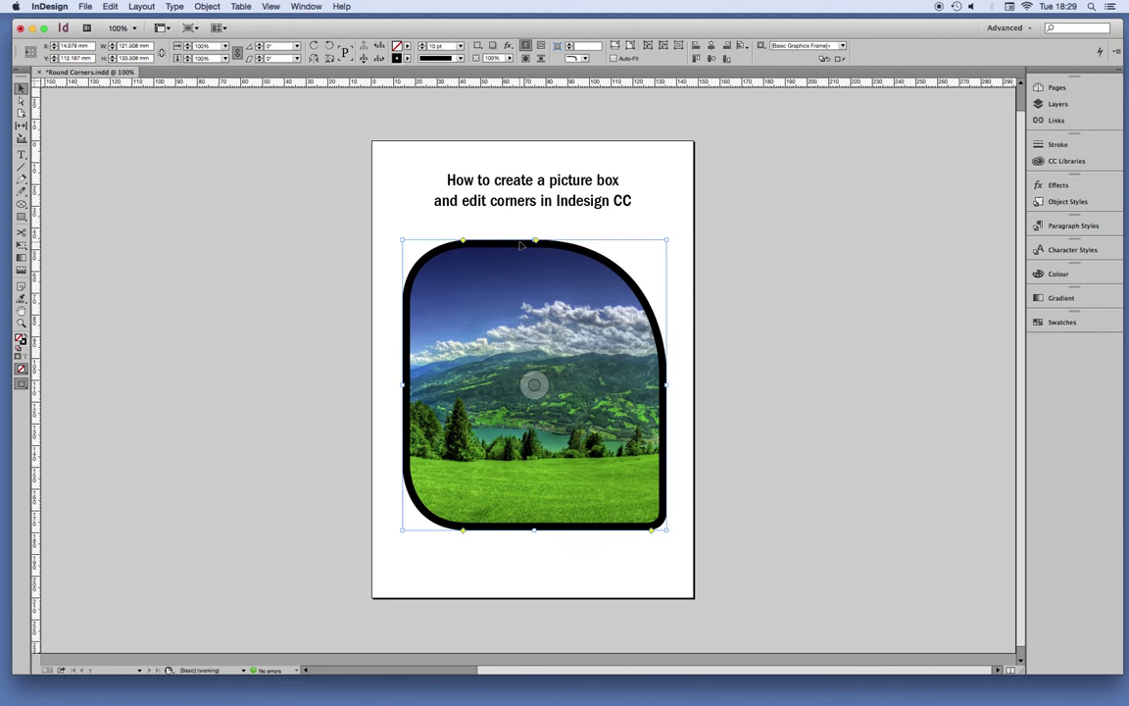
Step: Set all four corner sizes of the picture frame to 0 mm in Corner Options and apply them
left_click(144, 7)
mouse_move(111, 8)
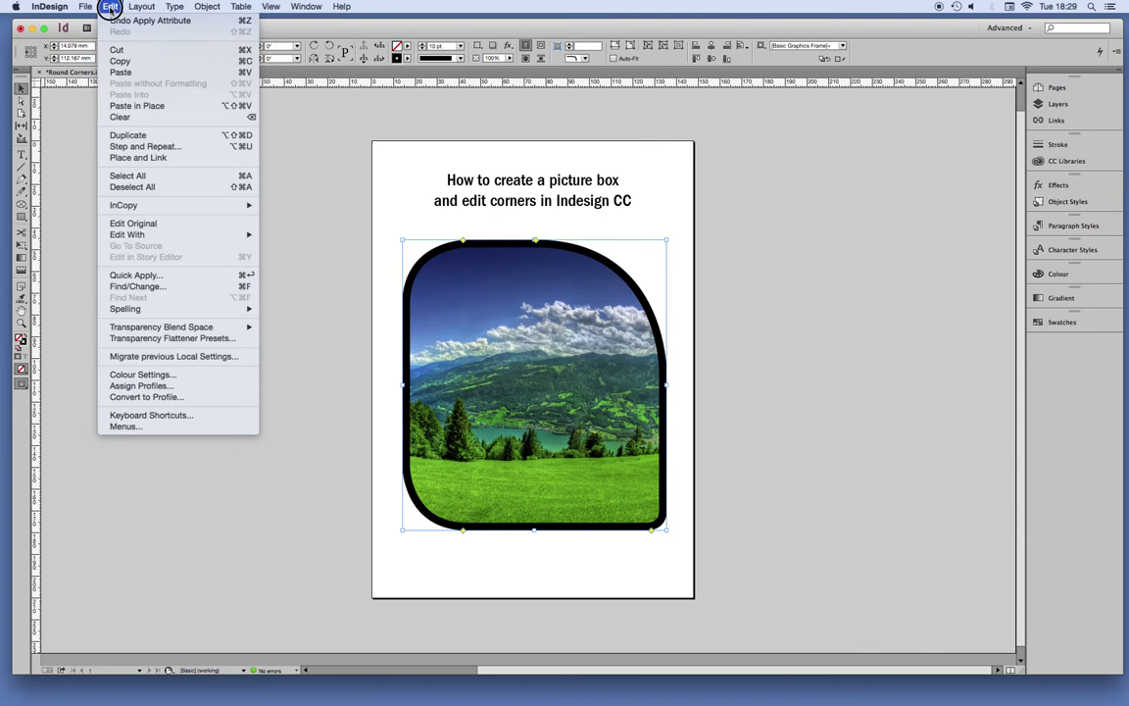
mouse_move(175, 7)
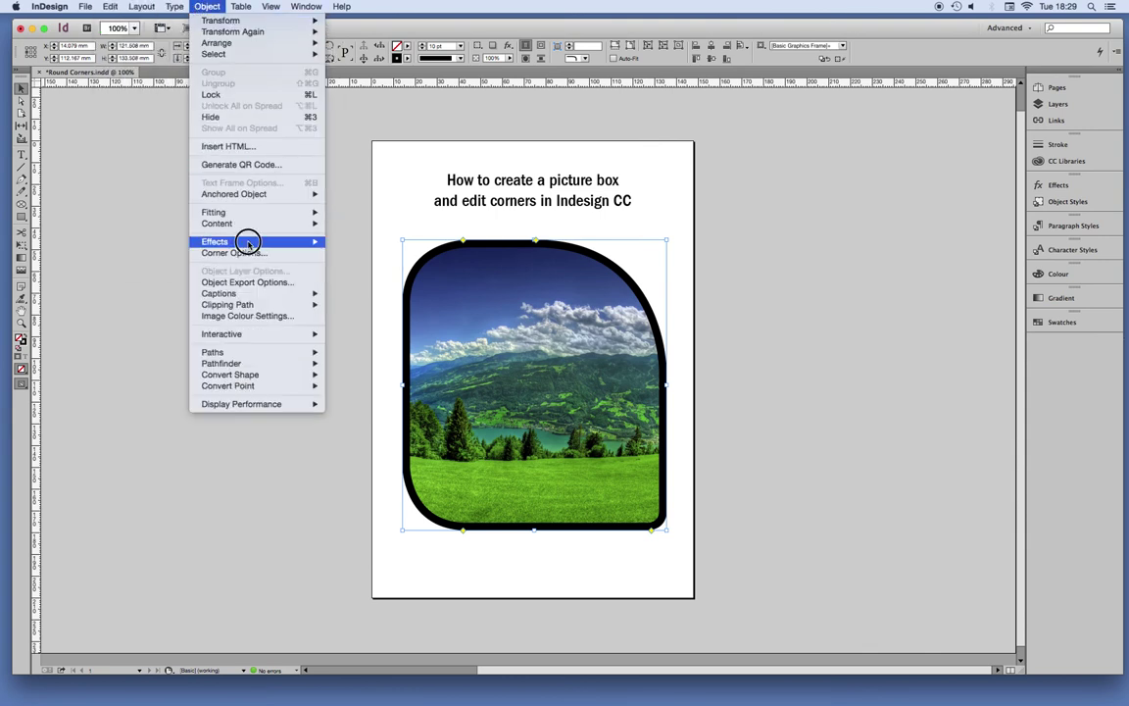
left_click(255, 254)
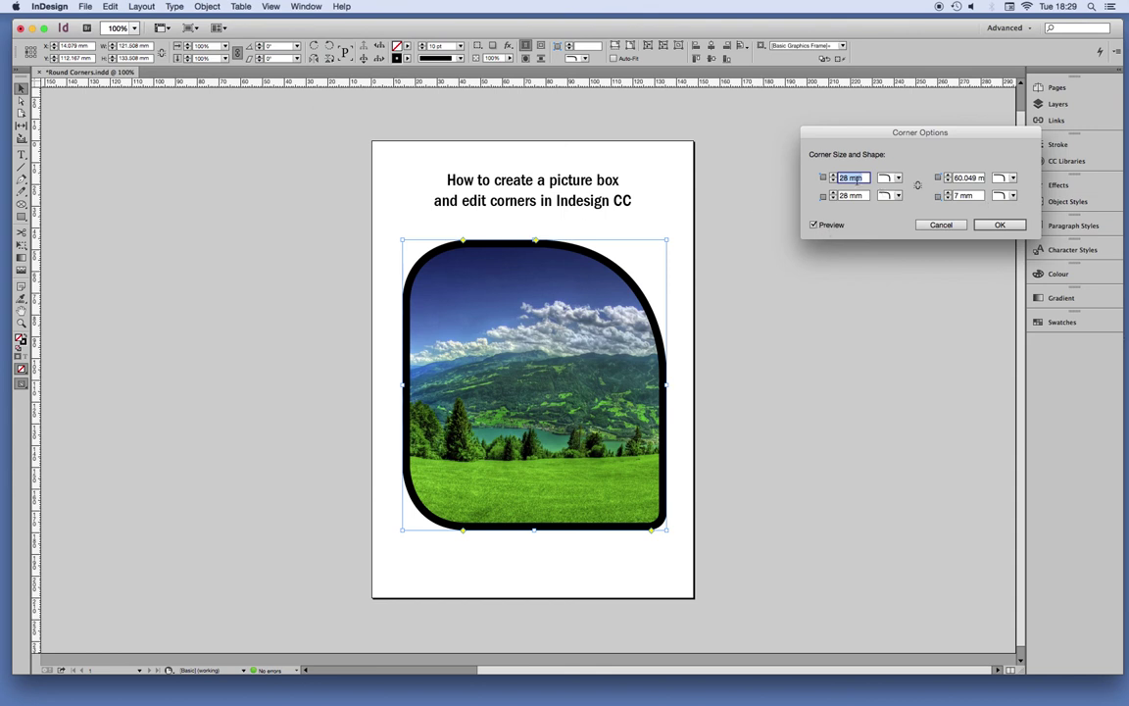
type("0")
left_click(846, 197)
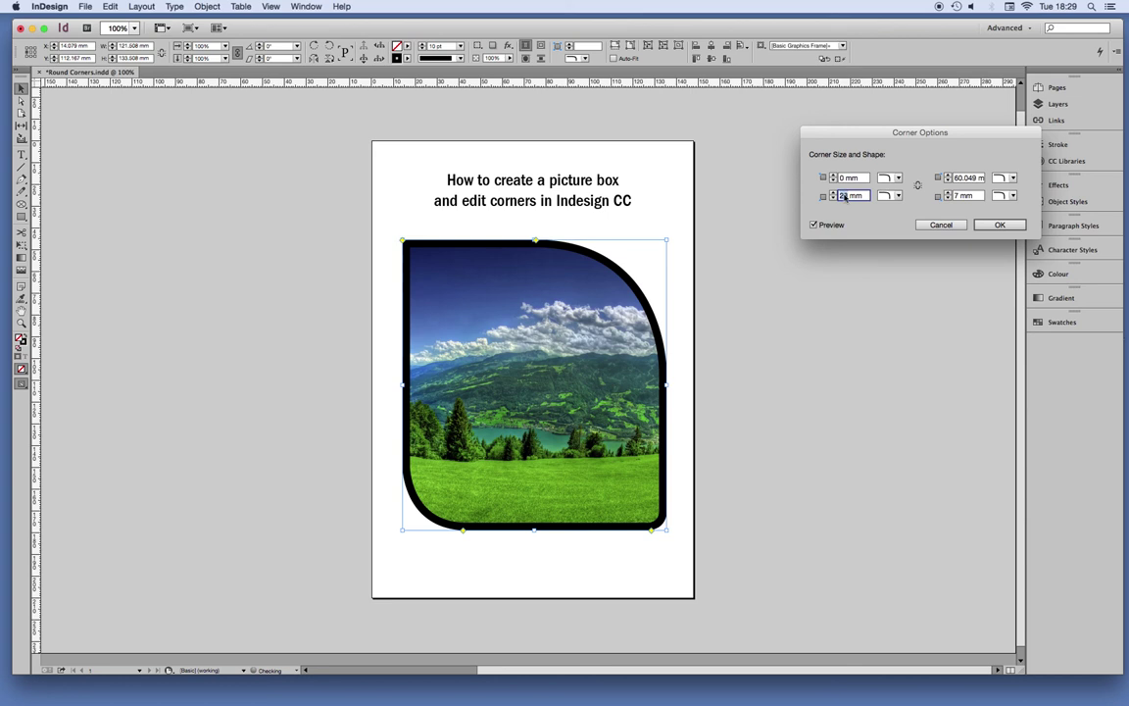
type("0")
left_click(966, 177)
type("0")
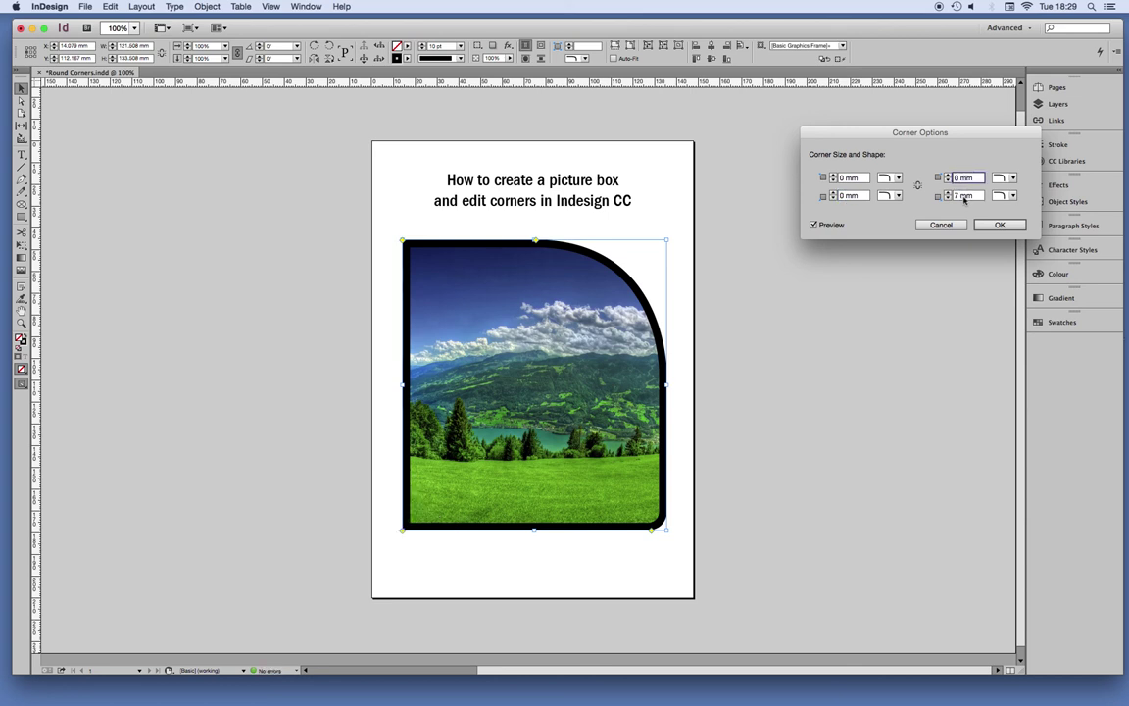
left_click(966, 196)
type("0")
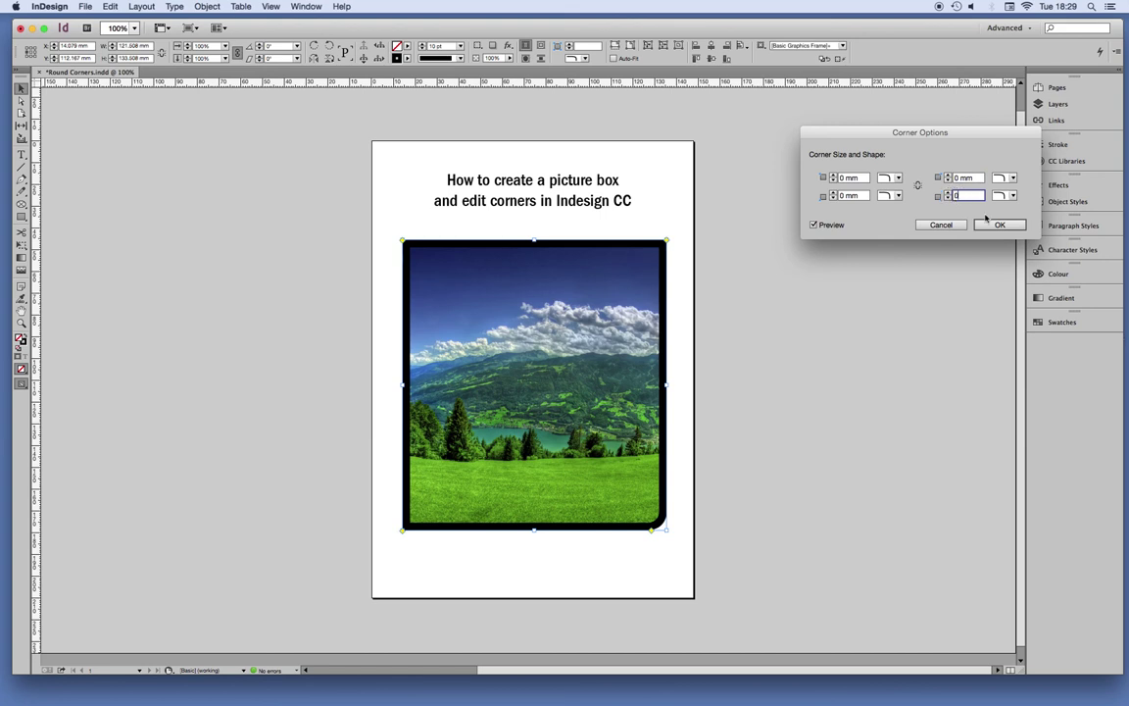
left_click(1000, 225)
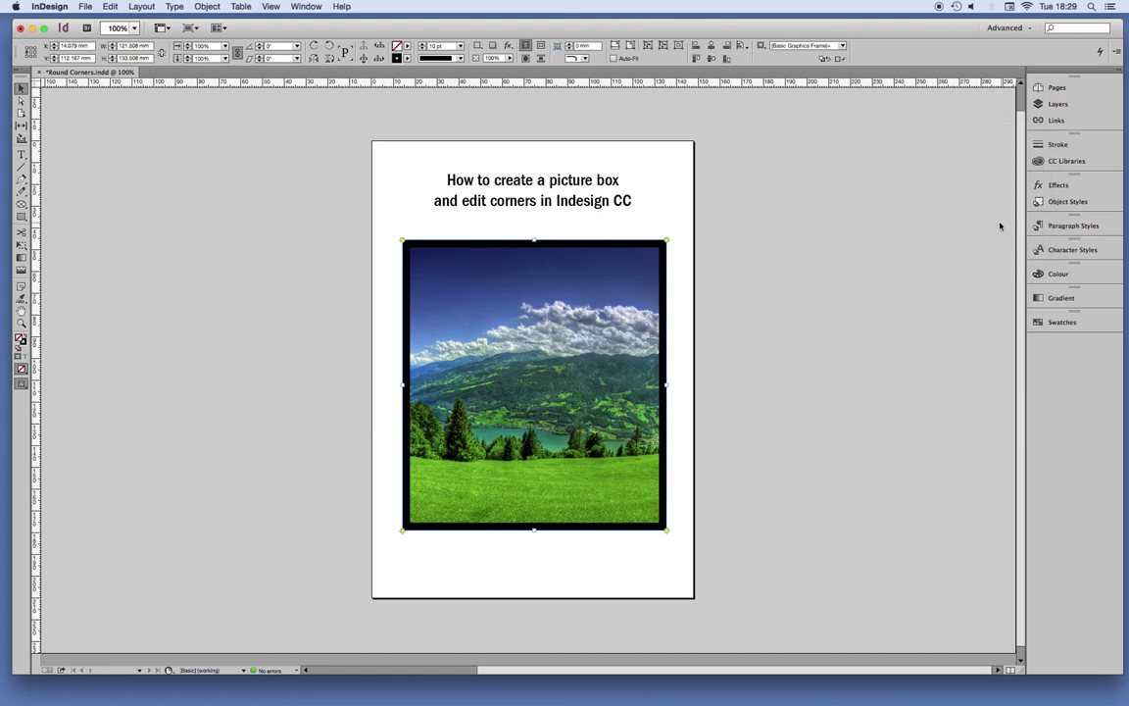